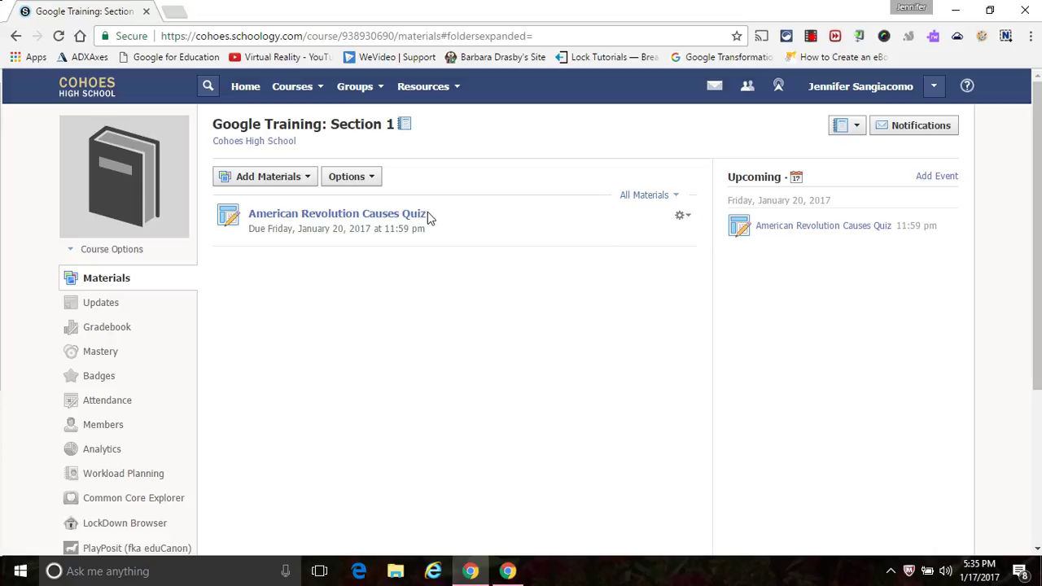
Edit the American Revolution Causes Quiz assignment and start aligning learning objectives to it
{"action": "left_click", "coordinate": [689, 221]}
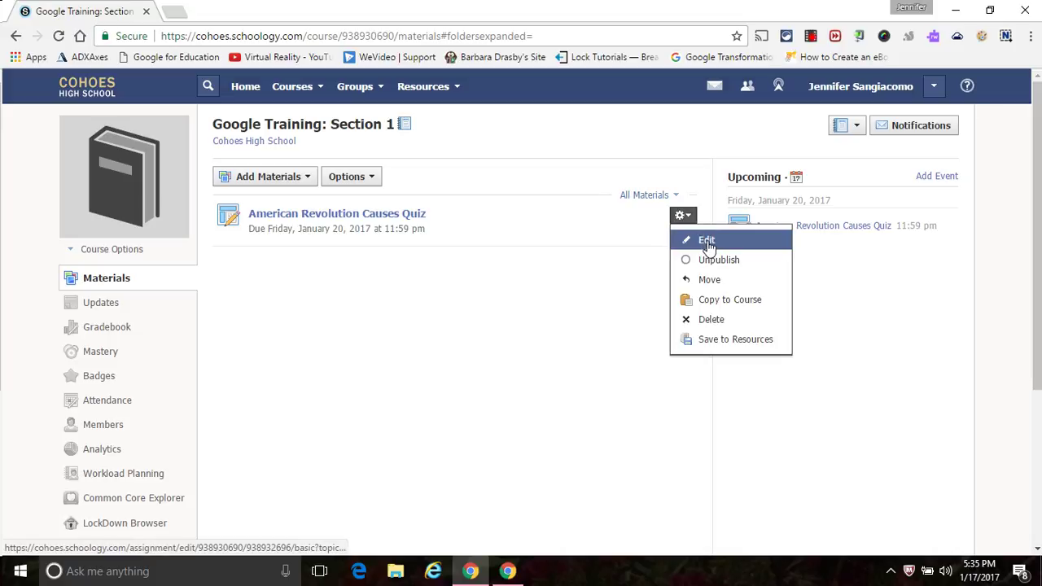
{"action": "left_click", "coordinate": [706, 242]}
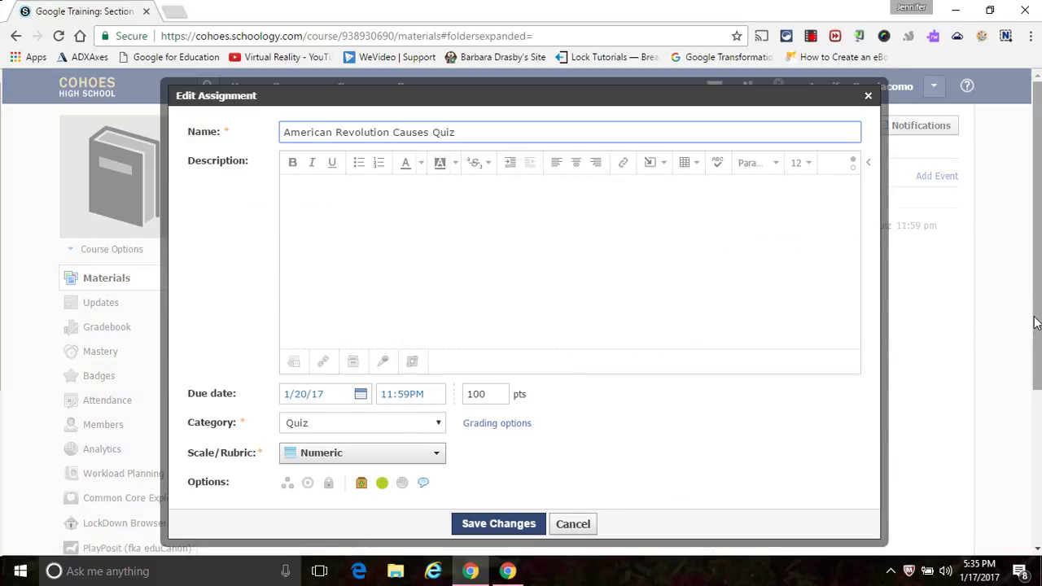
{"action": "scroll", "coordinate": [1035, 324], "scroll_direction": "down", "scroll_amount": 1}
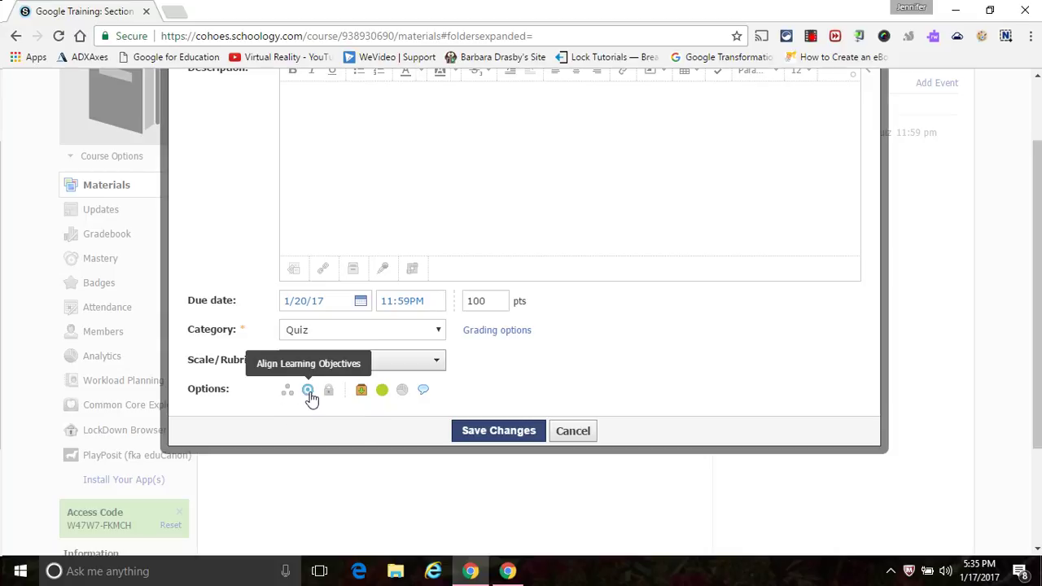
{"action": "left_click", "coordinate": [308, 392]}
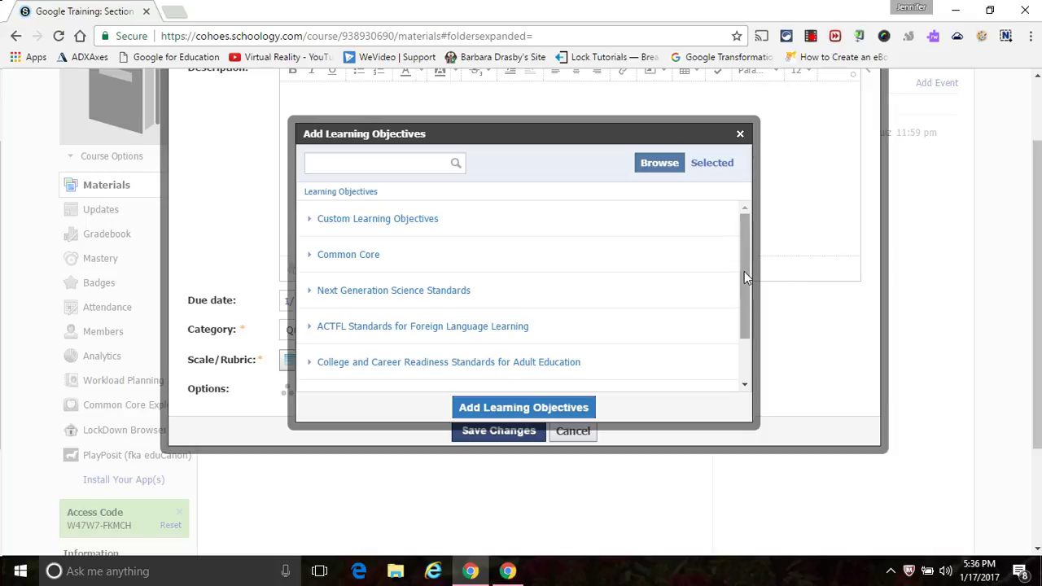
Browse the New York state standards to the Social Studies (2014) framework for Grade 11: United States History and Government
{"action": "left_click_drag", "start_coordinate": [744, 273], "coordinate": [741, 353]}
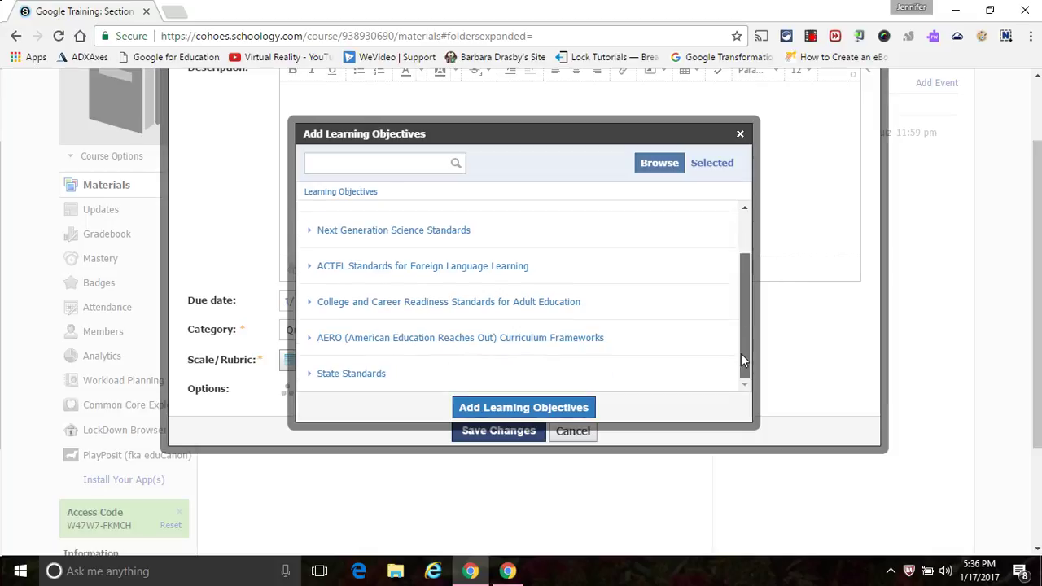
{"action": "left_click", "coordinate": [351, 373]}
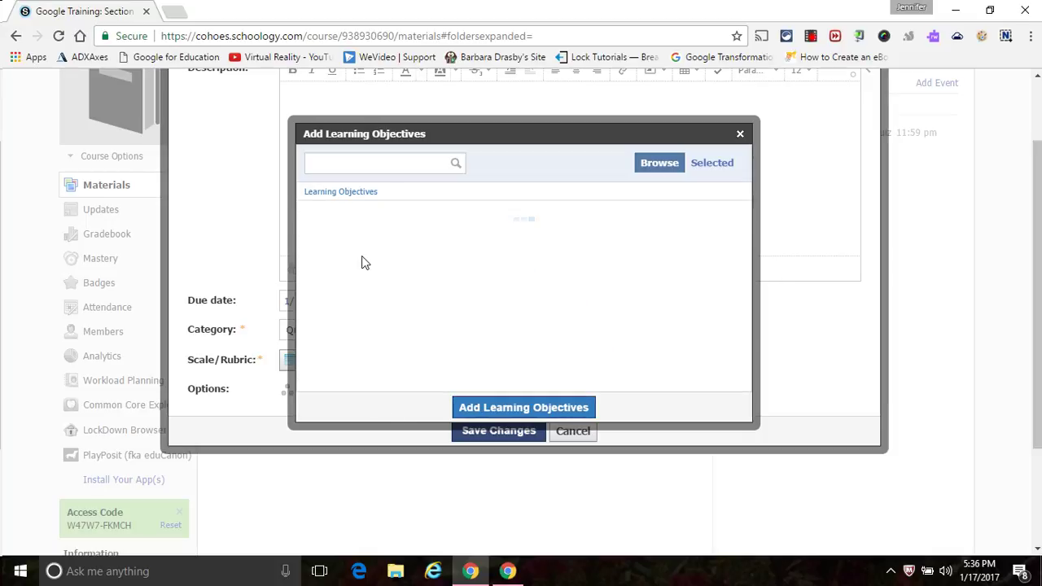
{"action": "left_click", "coordinate": [342, 221]}
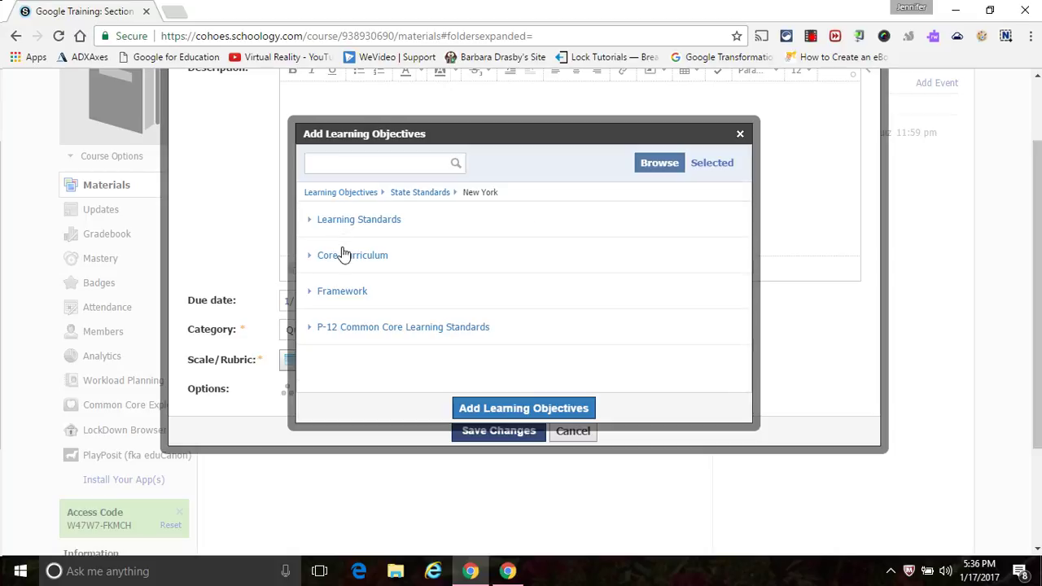
{"action": "left_click", "coordinate": [347, 295]}
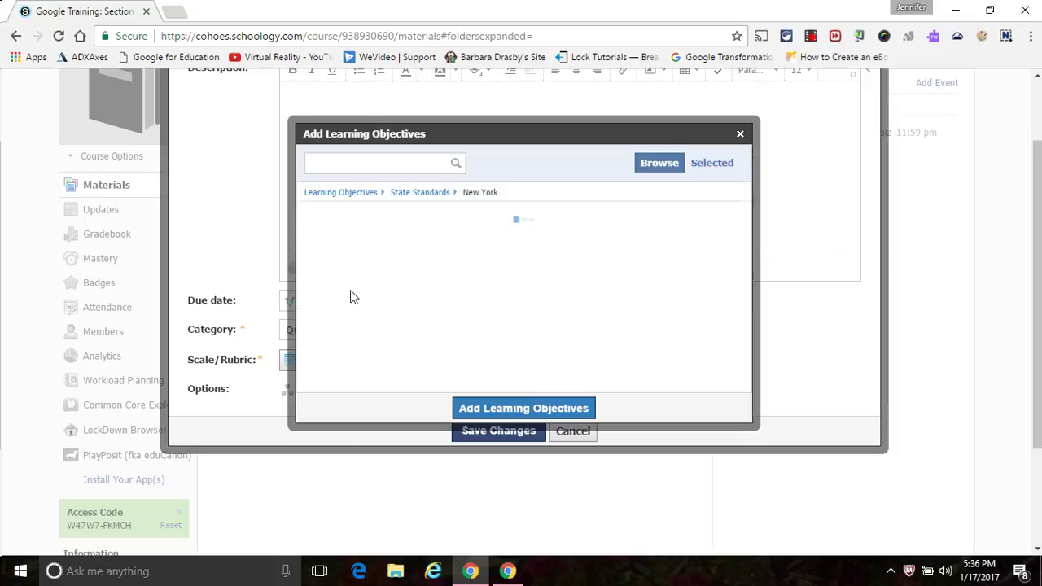
{"action": "left_click", "coordinate": [376, 217]}
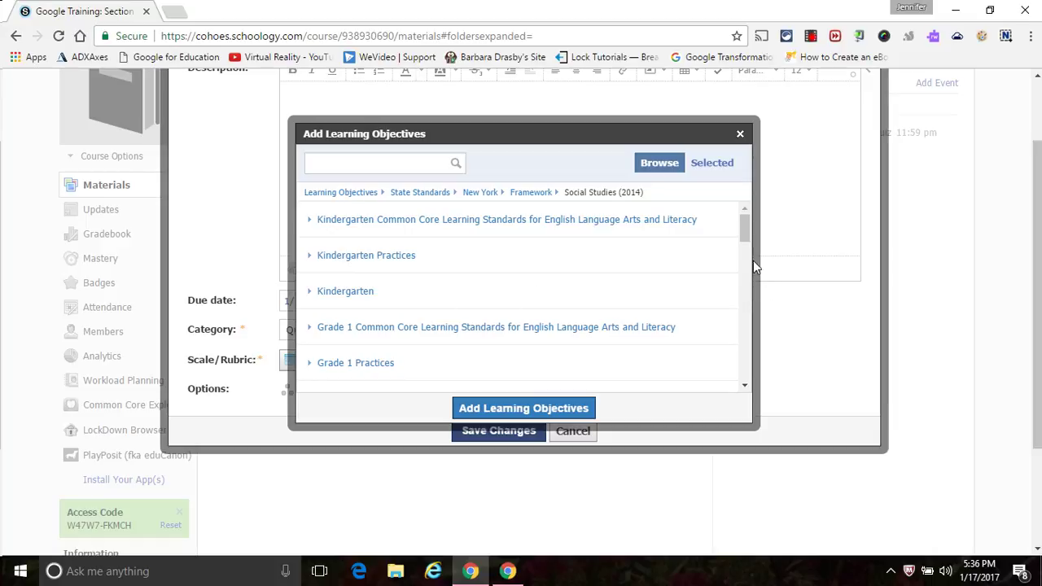
{"action": "left_click_drag", "start_coordinate": [745, 238], "coordinate": [748, 378]}
{"action": "left_click", "coordinate": [476, 306]}
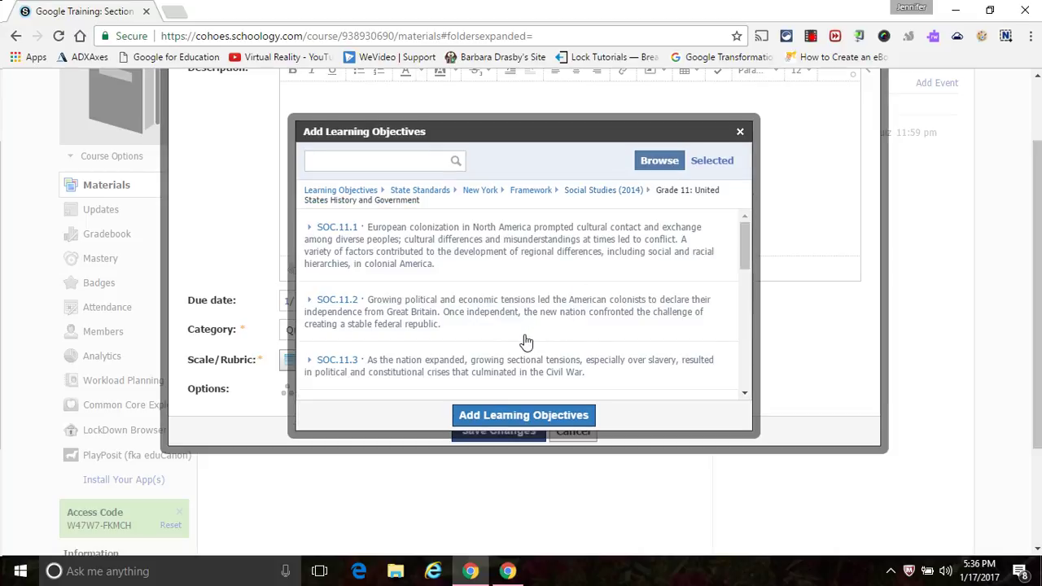
Add learning objective SOC.11.2a.1, found under SOC.11.2 and SOC.11.2a, to the quiz
{"action": "left_click", "coordinate": [330, 302]}
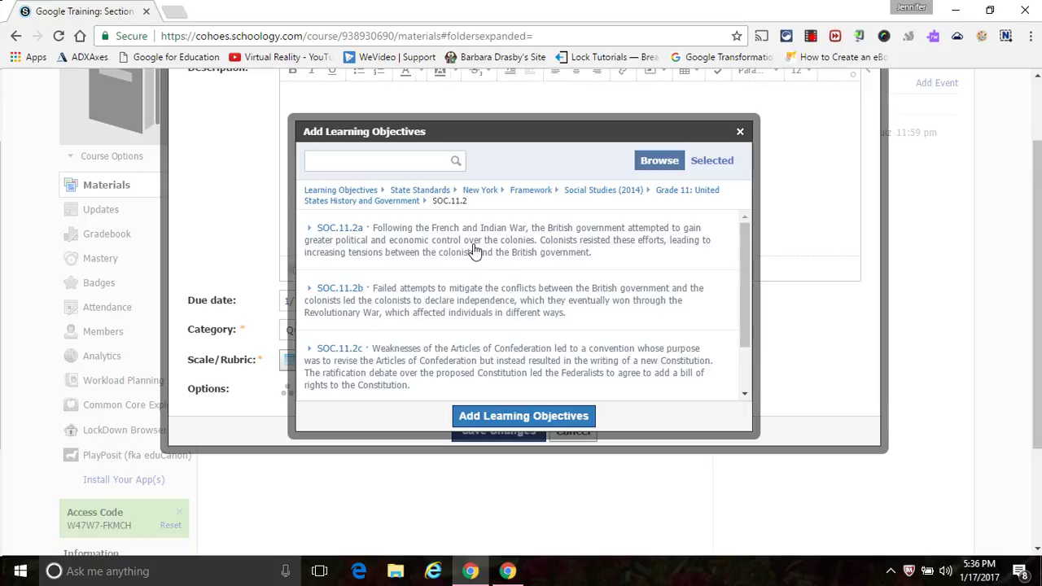
{"action": "left_click", "coordinate": [342, 228]}
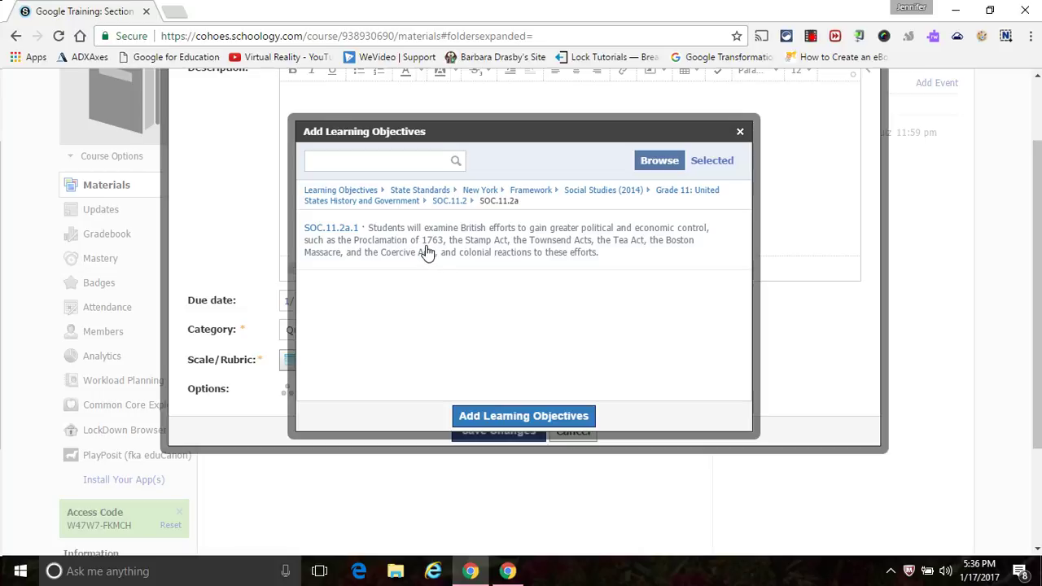
{"action": "left_click", "coordinate": [427, 253]}
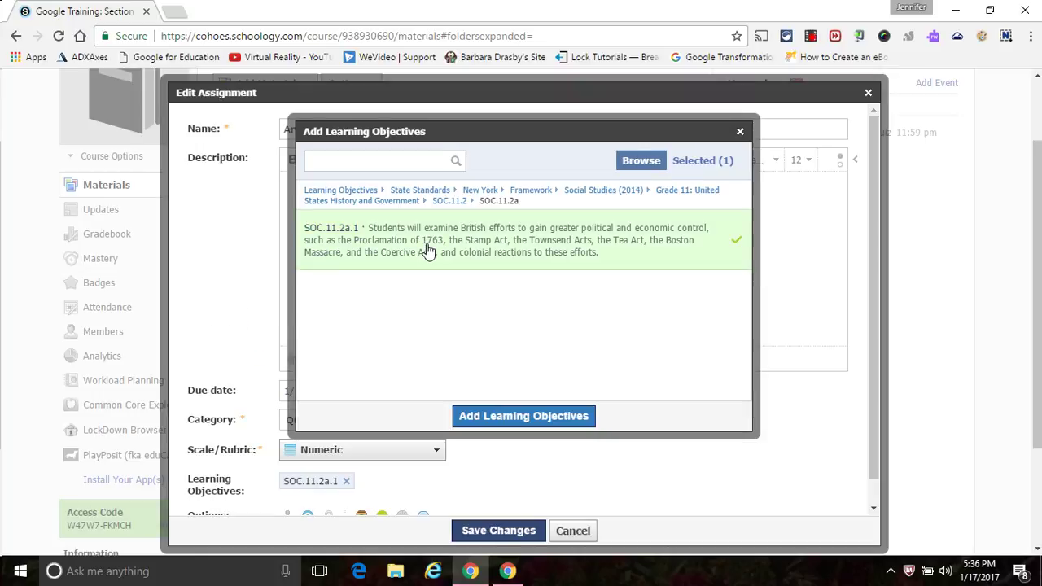
{"action": "left_click", "coordinate": [502, 416]}
Save the assignment changes and view the description of the quiz's aligned objective in the course materials
{"action": "left_click_drag", "start_coordinate": [1039, 344], "coordinate": [1037, 437]}
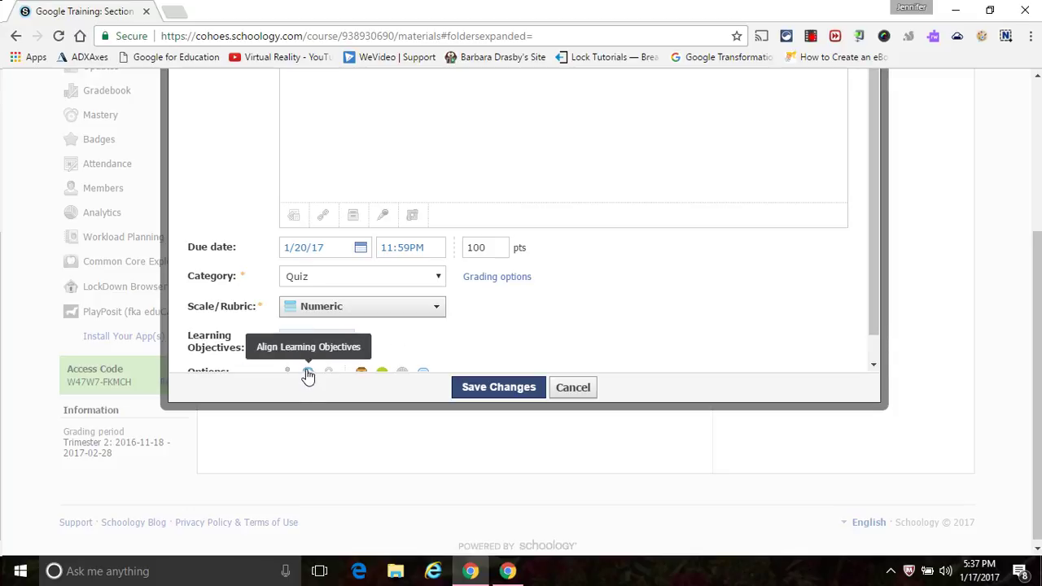
{"action": "left_click", "coordinate": [476, 388]}
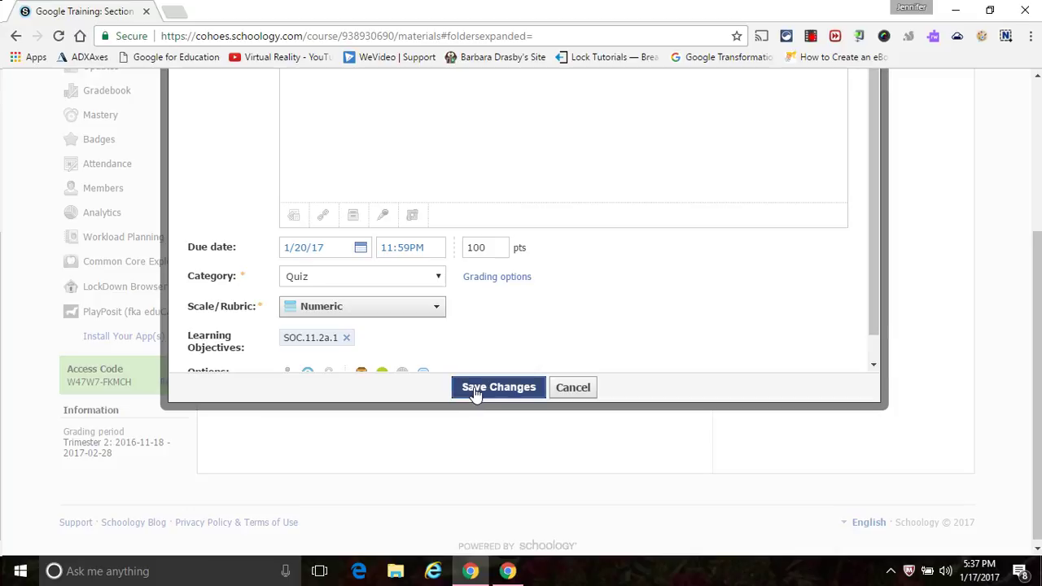
{"action": "left_click_drag", "start_coordinate": [1037, 301], "coordinate": [1038, 167]}
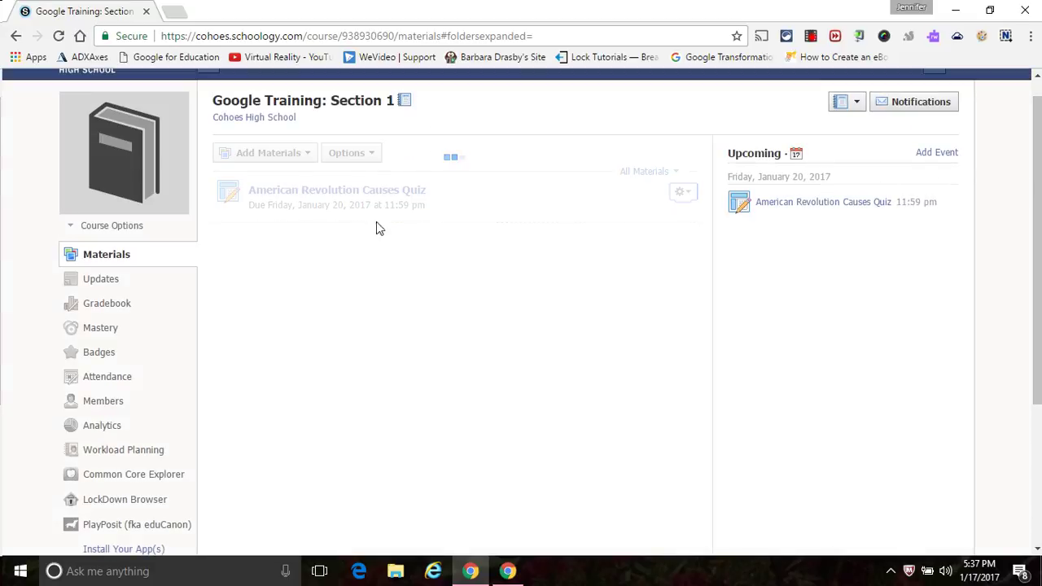
{"action": "mouse_move", "coordinate": [274, 214]}
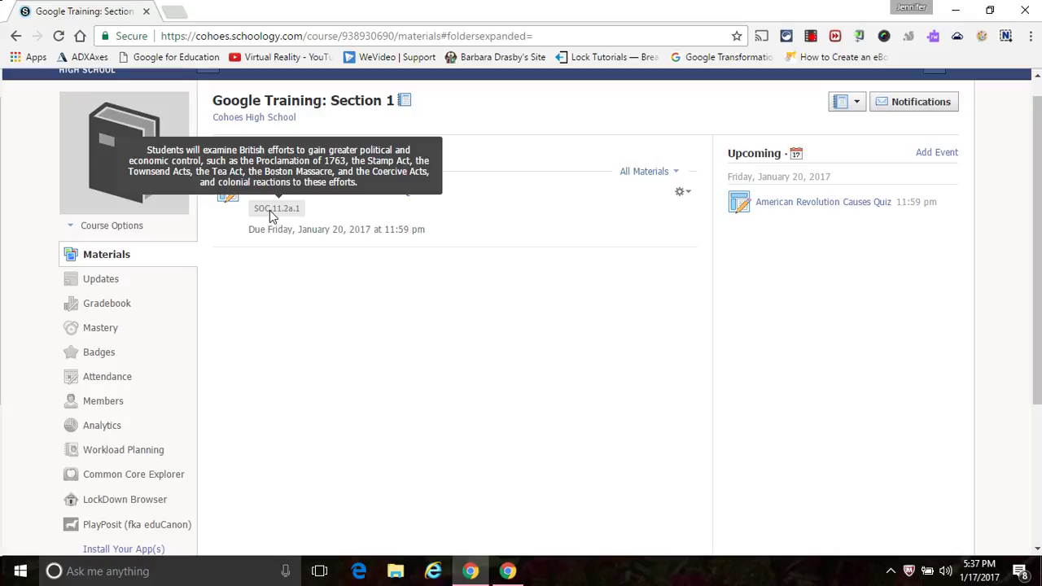
{"action": "left_click", "coordinate": [298, 154]}
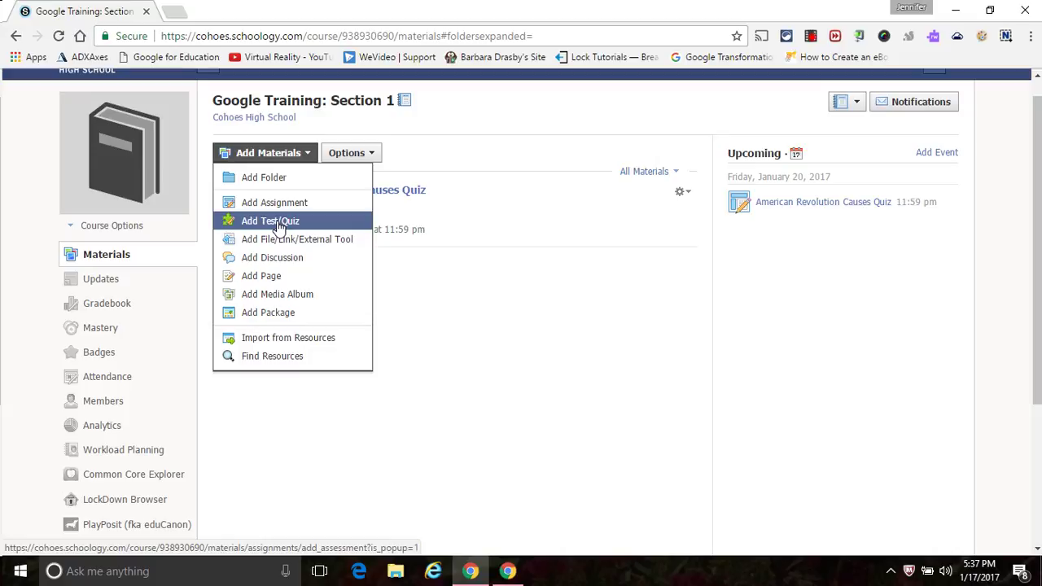
{"action": "left_click", "coordinate": [464, 320]}
Enter a grade of 55 for the student on the American Revolution quiz in the gradebook
{"action": "left_click", "coordinate": [94, 305]}
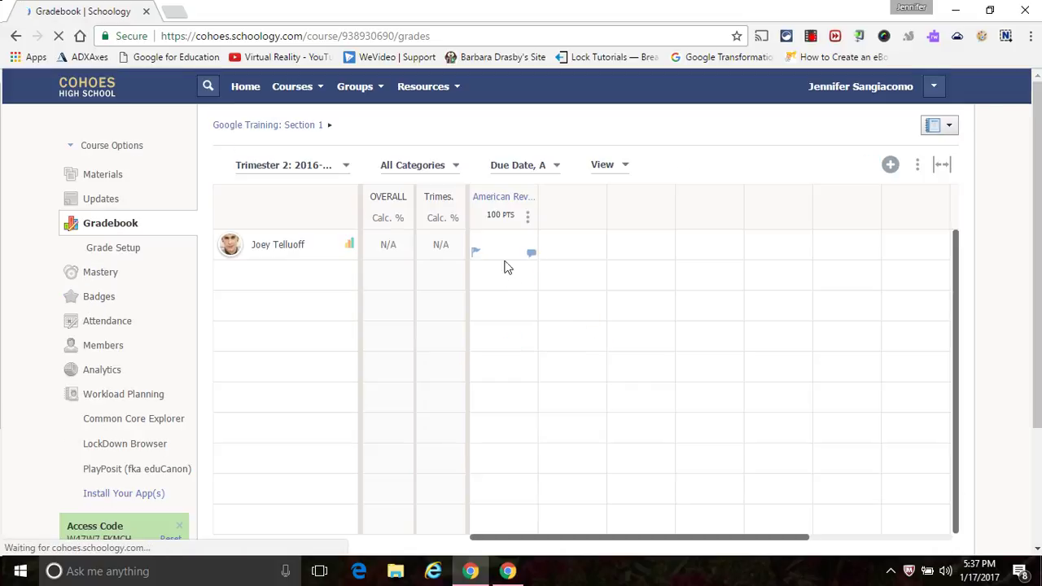
{"action": "left_click", "coordinate": [502, 246]}
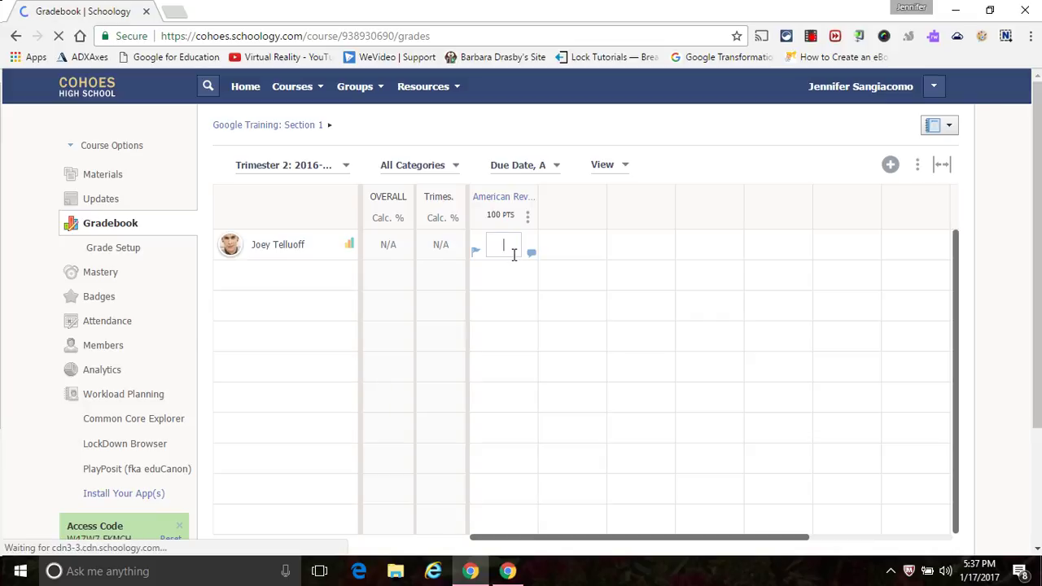
{"action": "type", "text": "55"}
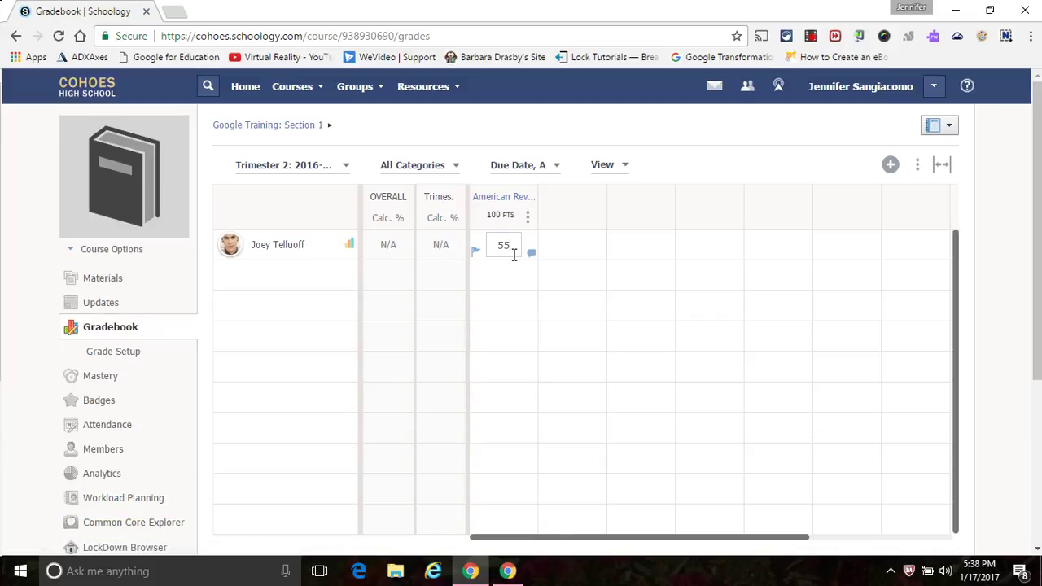
{"action": "key", "text": "Return"}
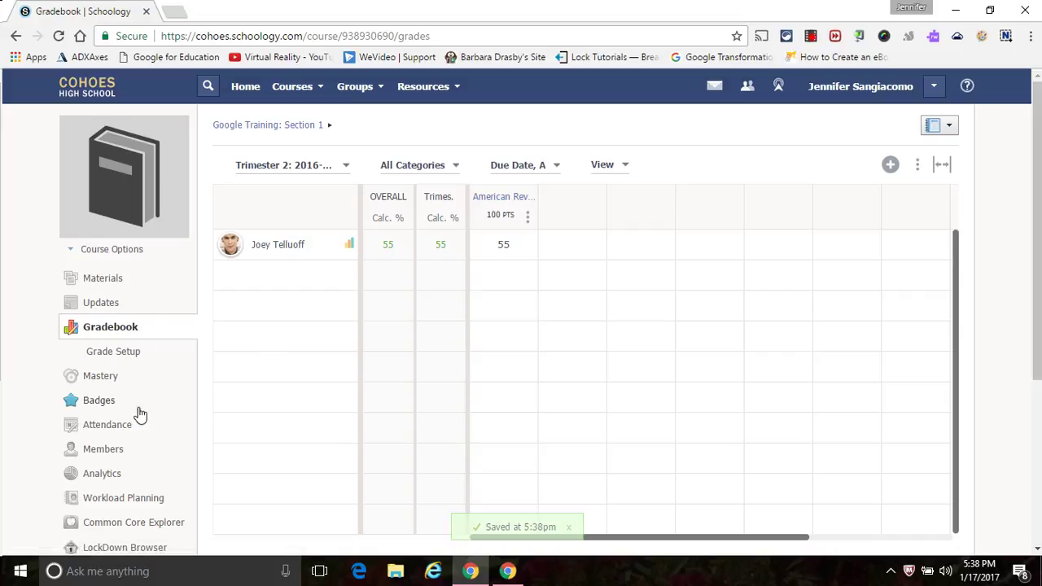
Check the student's result in the course's Mastery view, then review the achievement level settings and save them
{"action": "left_click", "coordinate": [105, 379]}
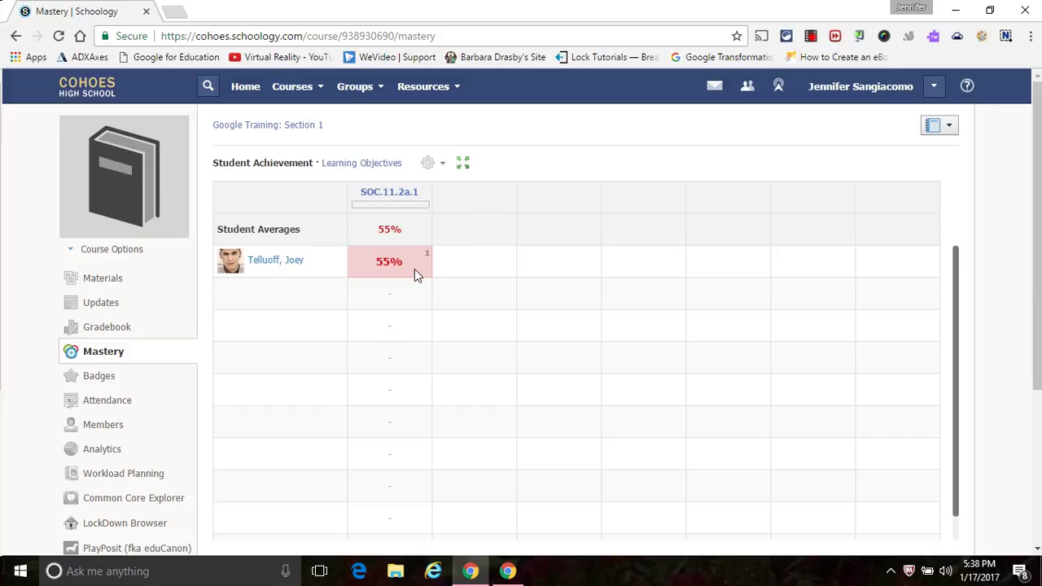
{"action": "mouse_move", "coordinate": [397, 197]}
{"action": "left_click", "coordinate": [440, 167]}
{"action": "left_click", "coordinate": [450, 189]}
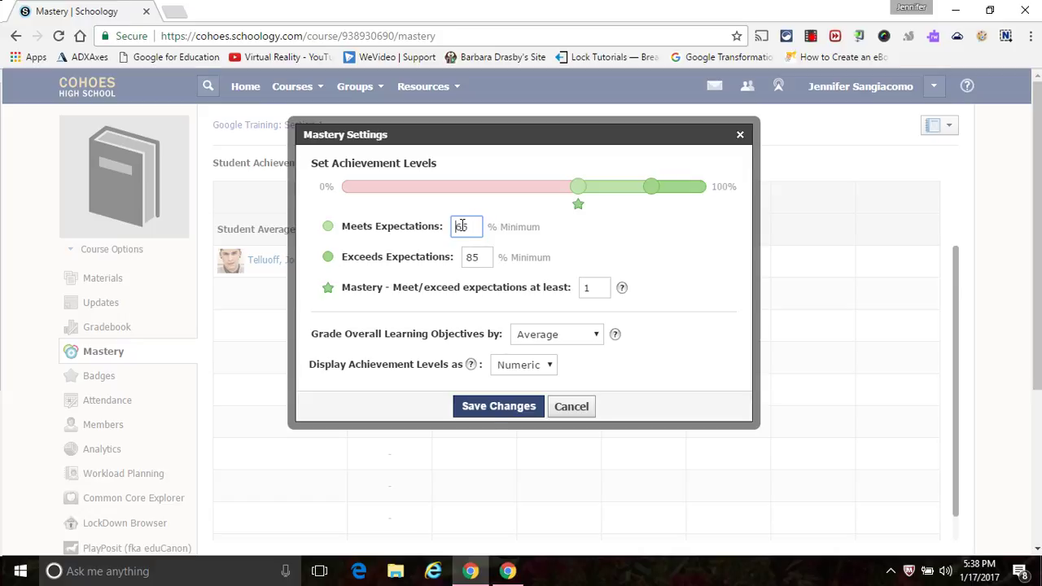
{"action": "left_click", "coordinate": [493, 406]}
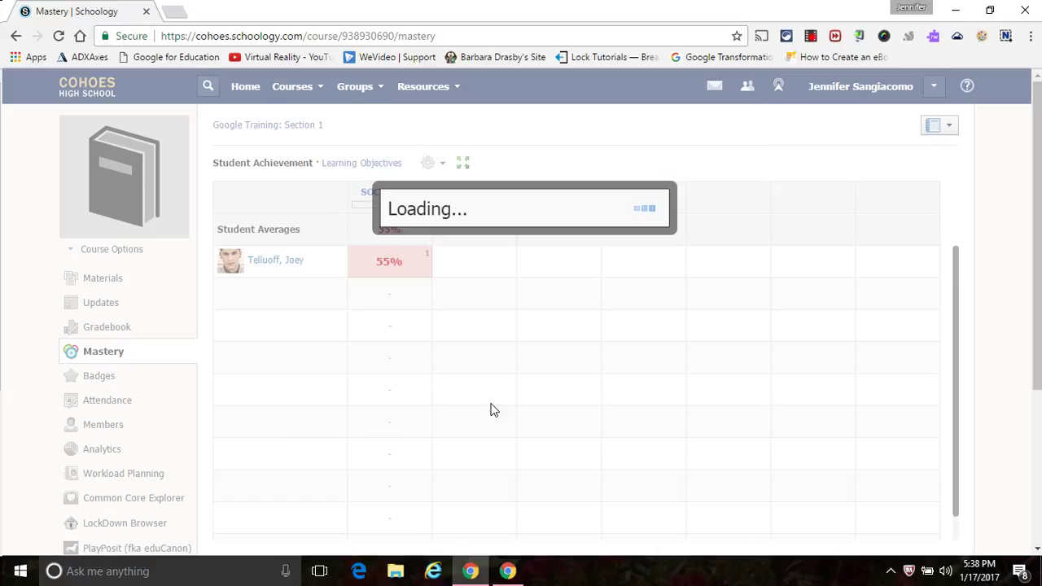
Return to the gradebook and set the student's American Revolution quiz grade to 90
{"action": "left_click", "coordinate": [98, 329]}
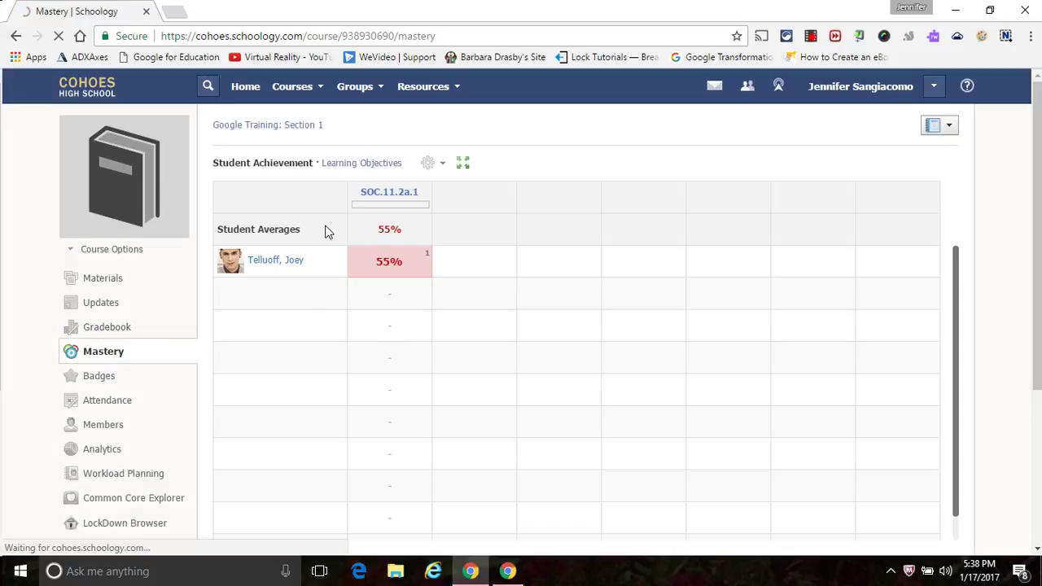
{"action": "left_click", "coordinate": [106, 333]}
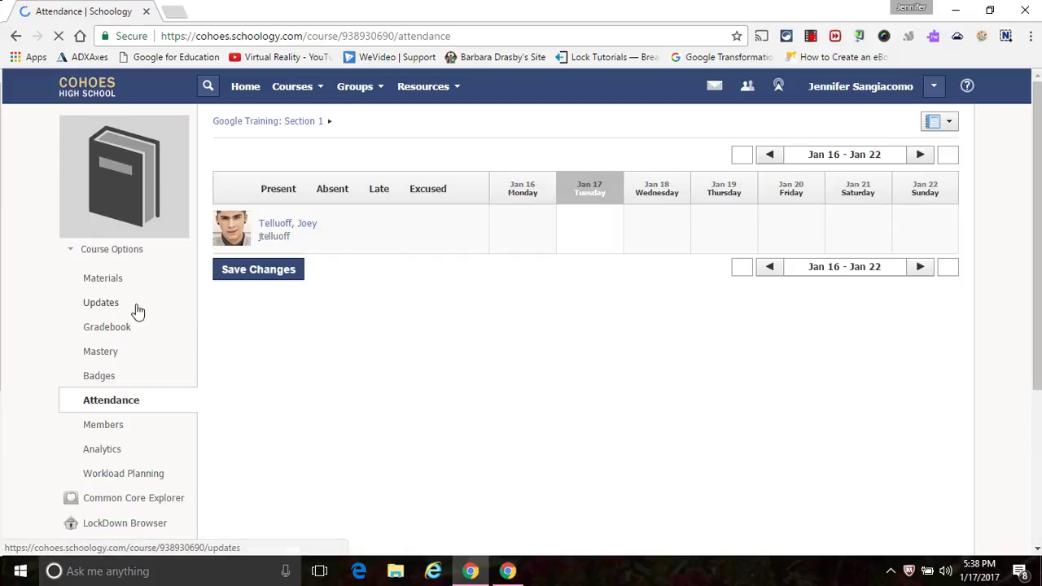
{"action": "left_click", "coordinate": [105, 332]}
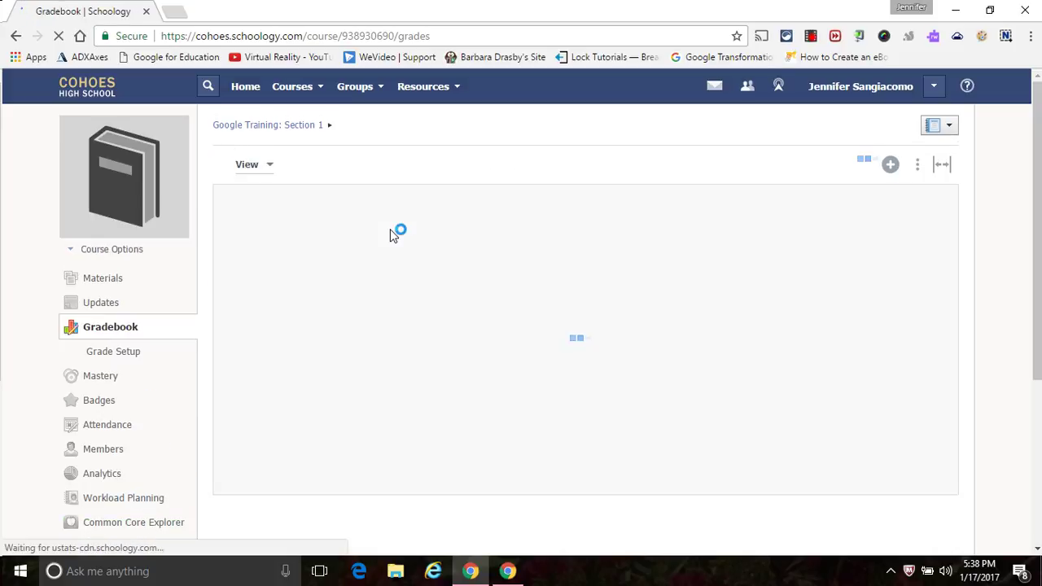
{"action": "left_click", "coordinate": [504, 246]}
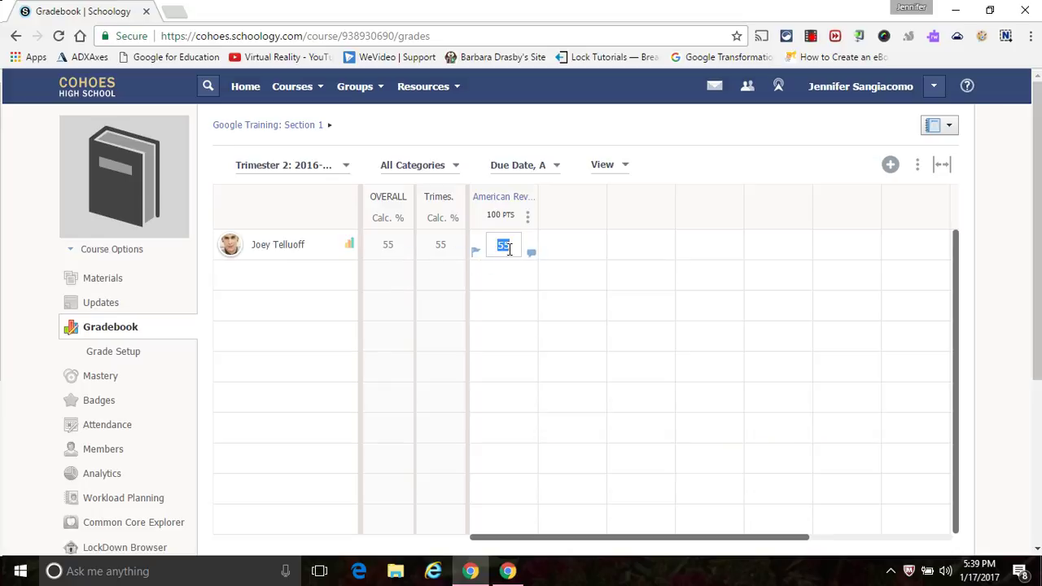
{"action": "type", "text": "90"}
{"action": "key", "text": "Return"}
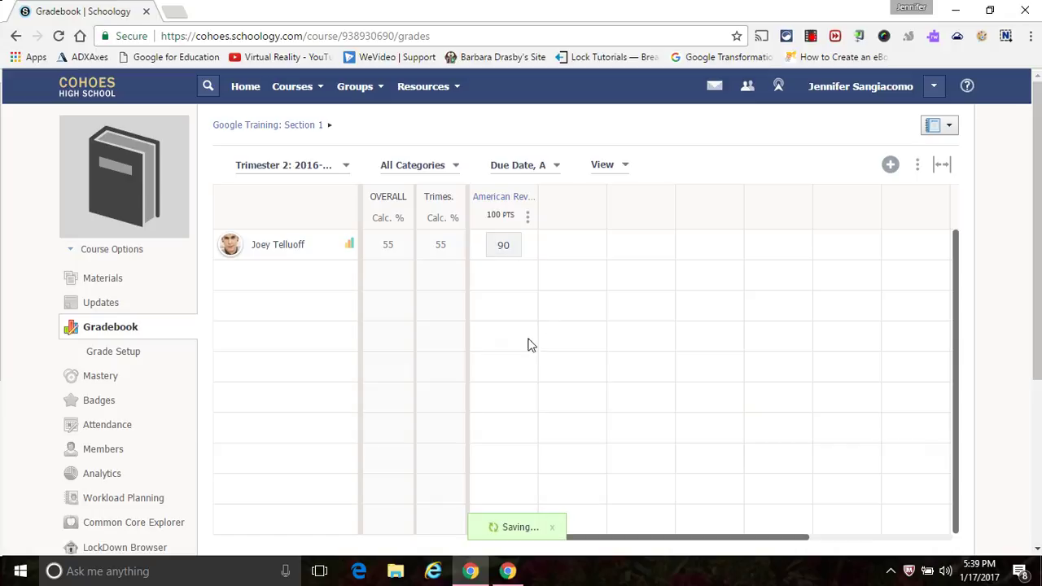
Check the student's mastery mark and progress for SOC.11.2a.1 in the Mastery view
{"action": "left_click", "coordinate": [100, 379]}
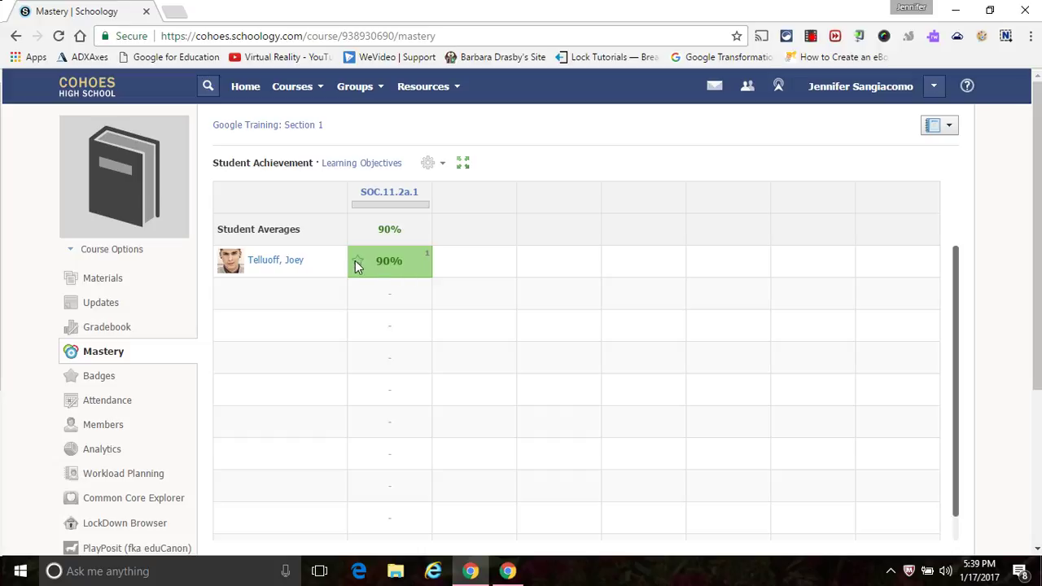
{"action": "mouse_move", "coordinate": [354, 262]}
{"action": "mouse_move", "coordinate": [402, 200]}
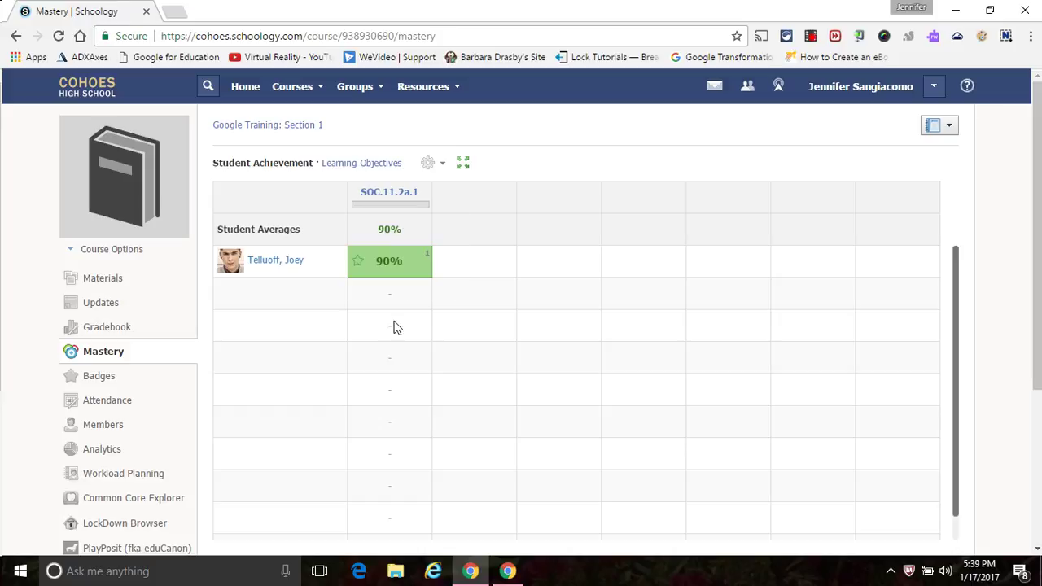